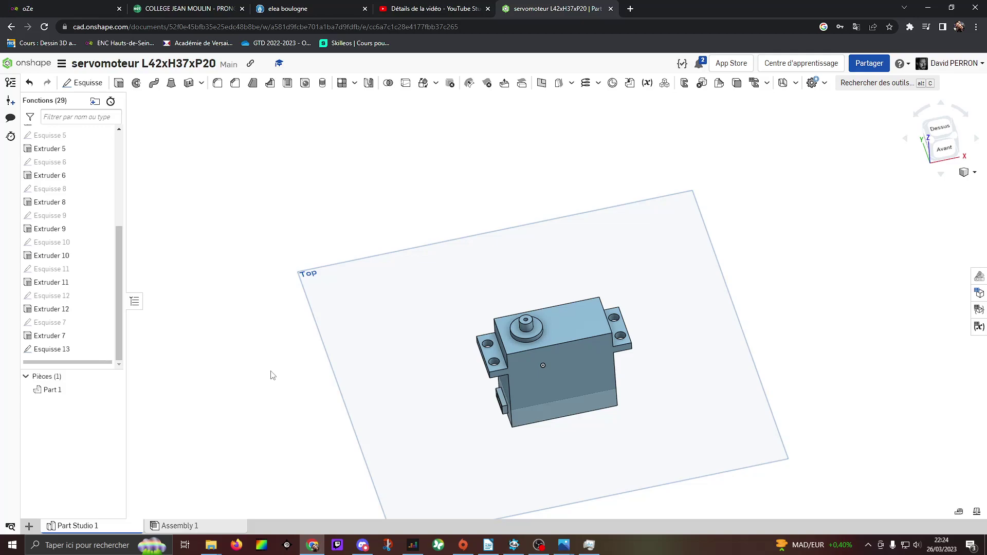
# - Sketch a rectangle about 88 by 62 mm on the Top plane, enclosing the servomotor seen from above
pyautogui.click(353, 315)
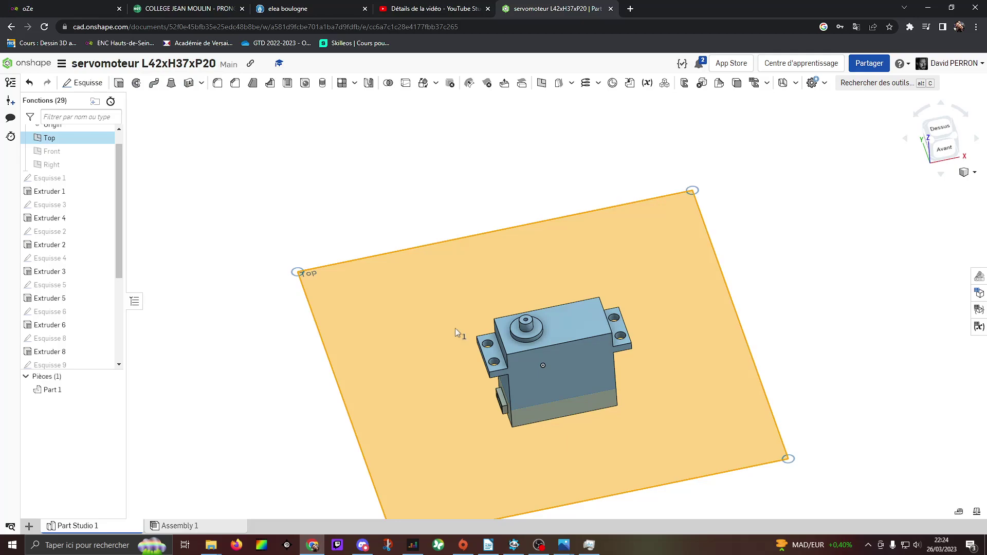
pyautogui.press('n')
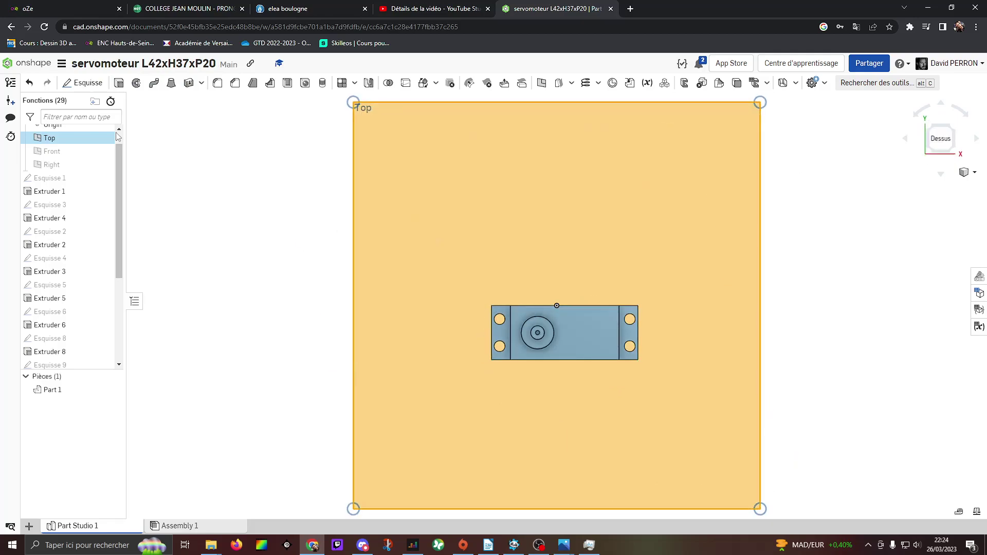
pyautogui.click(84, 84)
pyautogui.click(120, 84)
pyautogui.click(450, 251)
pyautogui.click(688, 419)
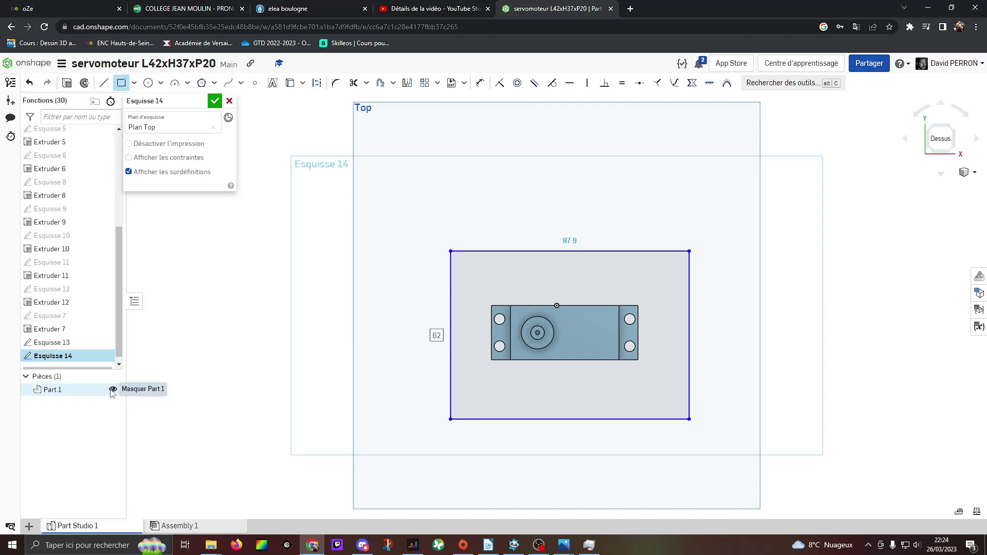
# - Dimension the rectangle to 80 mm wide and 50 mm high
pyautogui.click(479, 83)
pyautogui.click(517, 252)
pyautogui.click(565, 233)
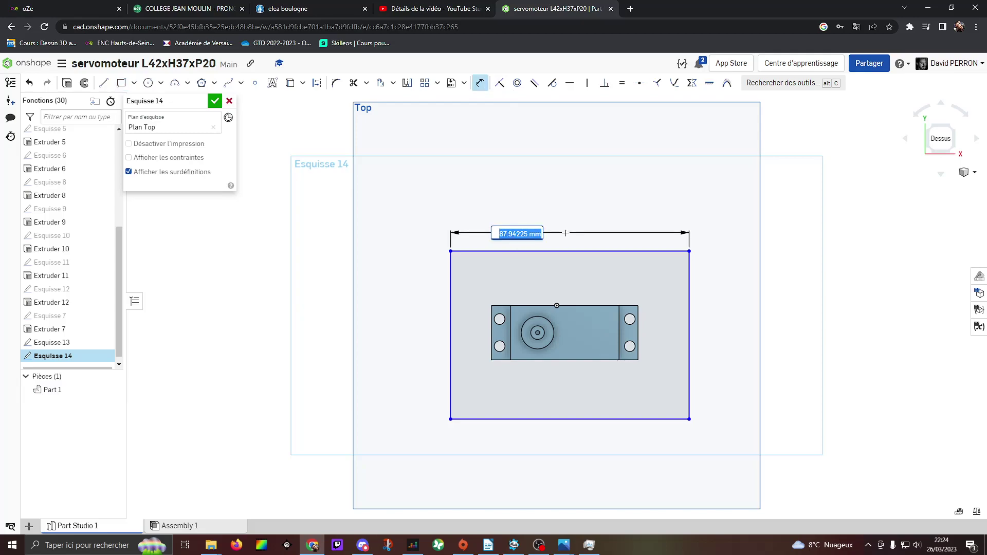
pyautogui.write('80')
pyautogui.press('Return')
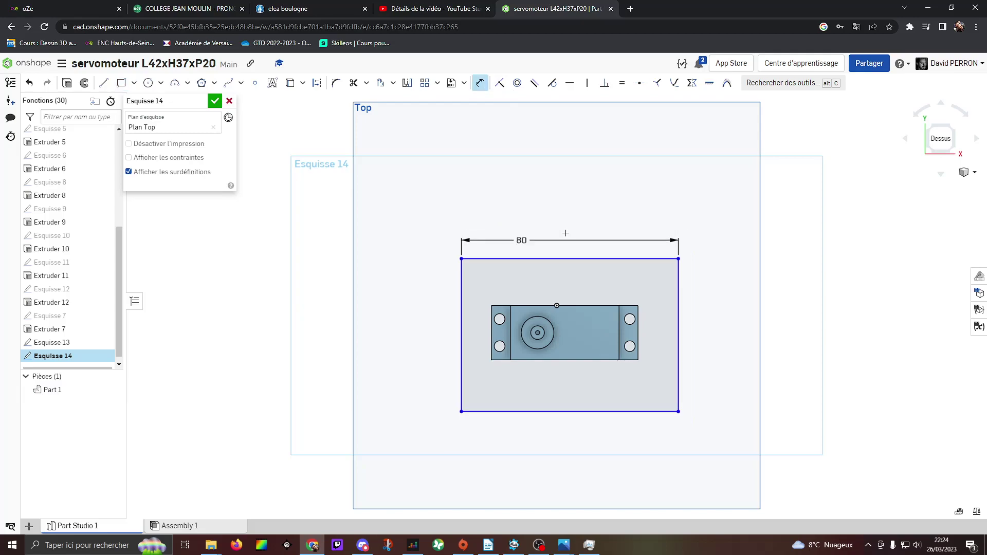
pyautogui.click(462, 311)
pyautogui.click(434, 312)
pyautogui.write('5')
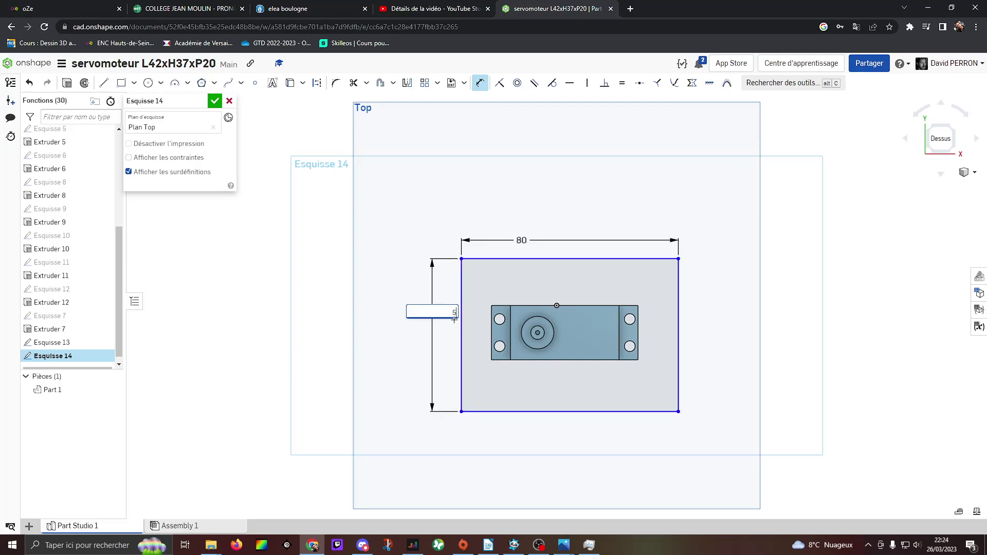
pyautogui.write('0')
pyautogui.press('Return')
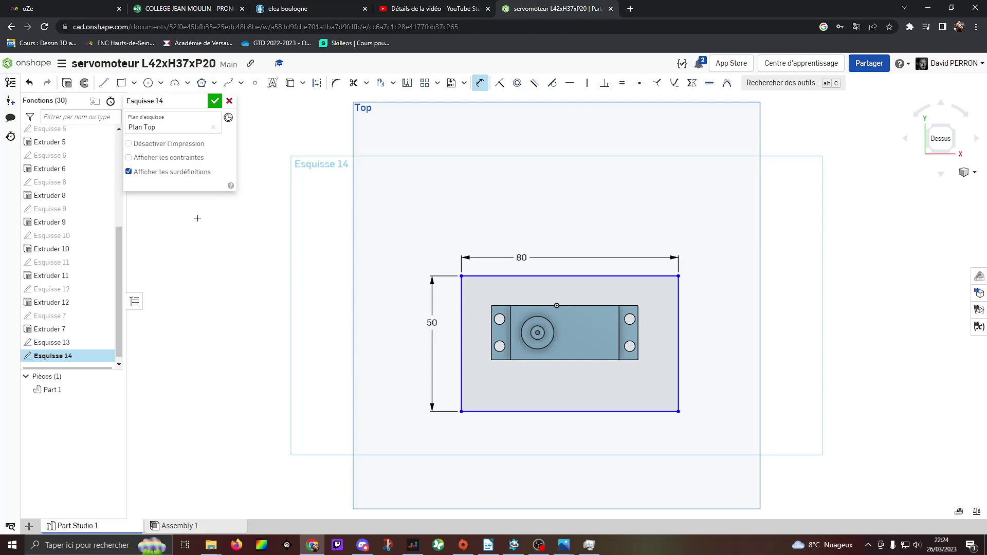
# - Extrude the rectangle 5 mm as a new part to form the mounting plate
pyautogui.click(67, 83)
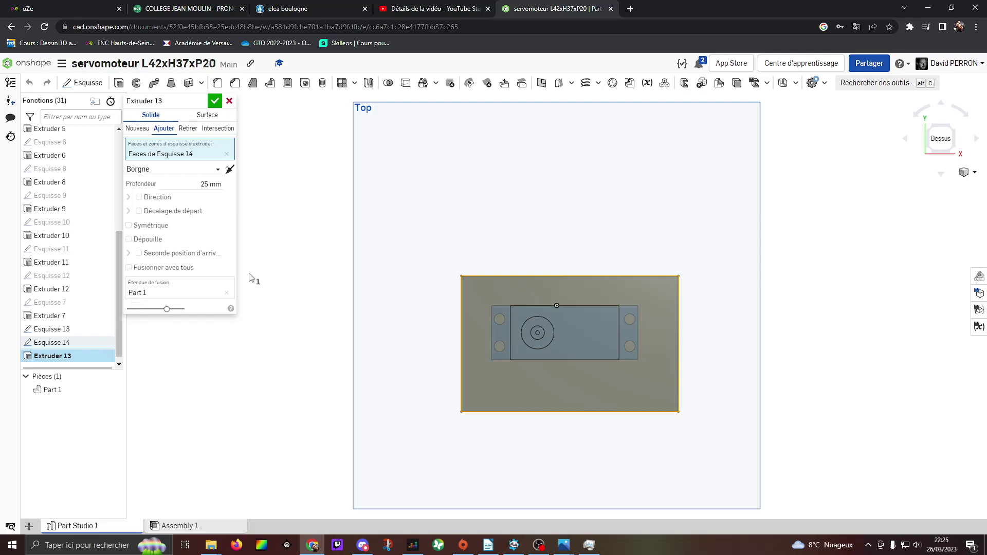
pyautogui.moveTo(250, 277); pyautogui.dragTo(274, 304, button='right')
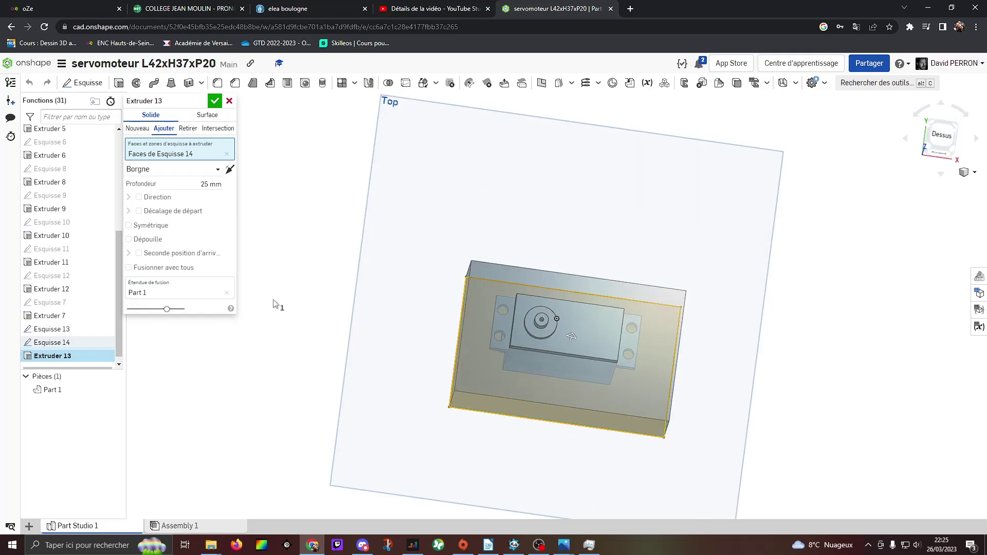
pyautogui.click(141, 129)
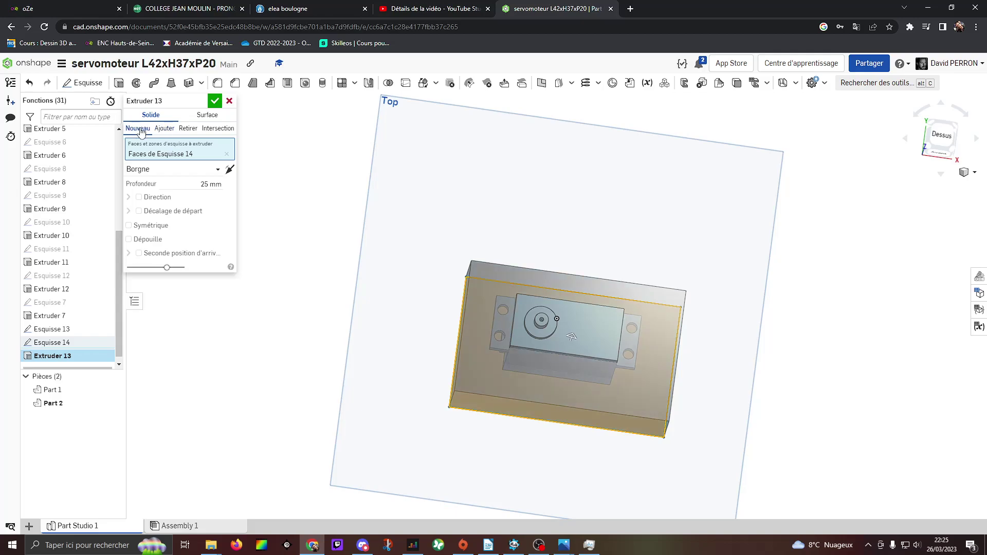
pyautogui.click(201, 183)
pyautogui.write('5')
pyautogui.press('Return')
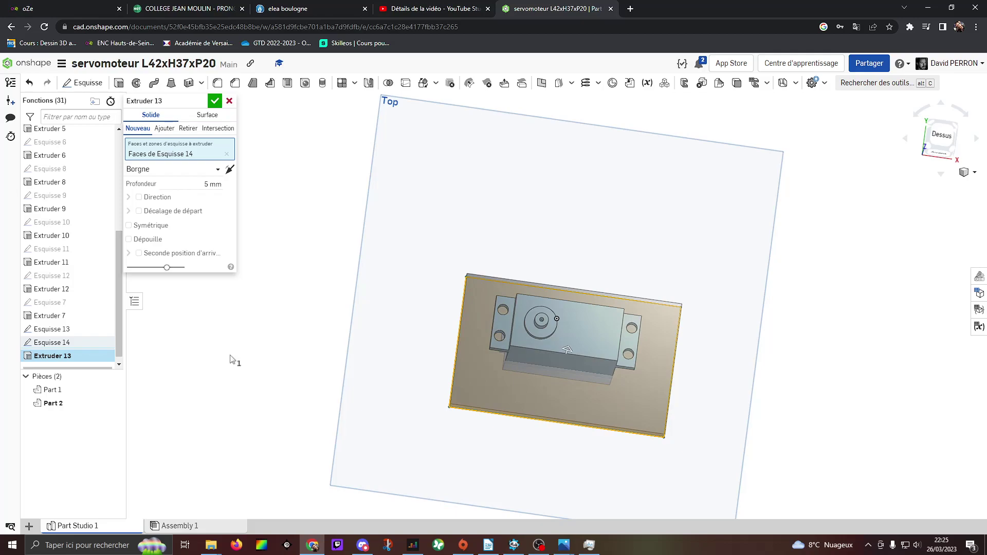
pyautogui.hotkey('shift', '7')
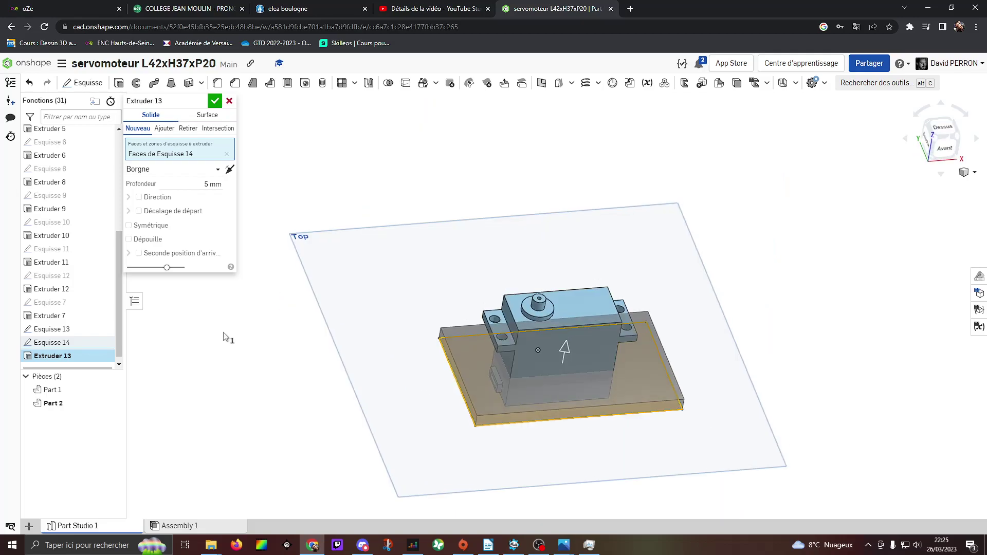
pyautogui.click(215, 103)
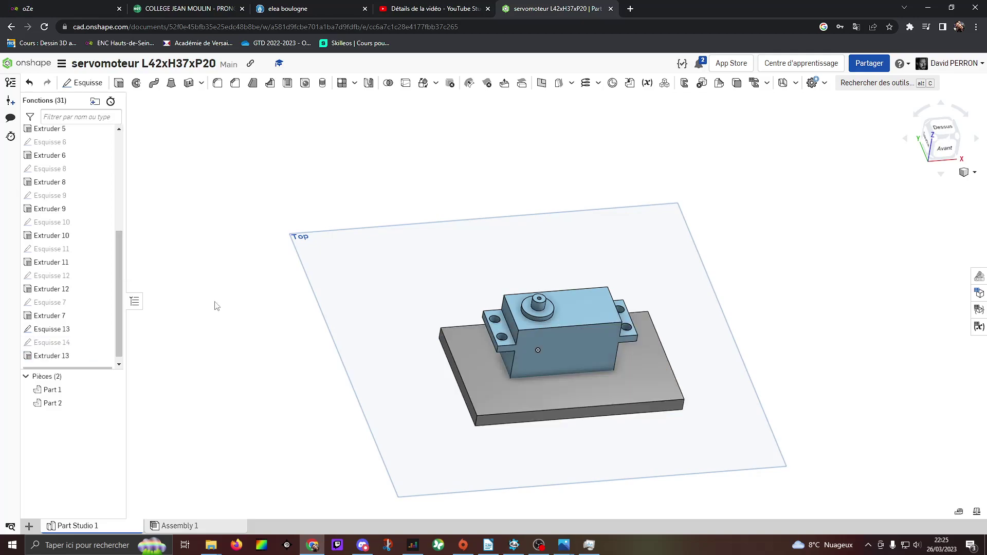
# - Hide the servomotor part and sketch a rectangle about 43 by 21 mm on the plate's underside
pyautogui.click(113, 389)
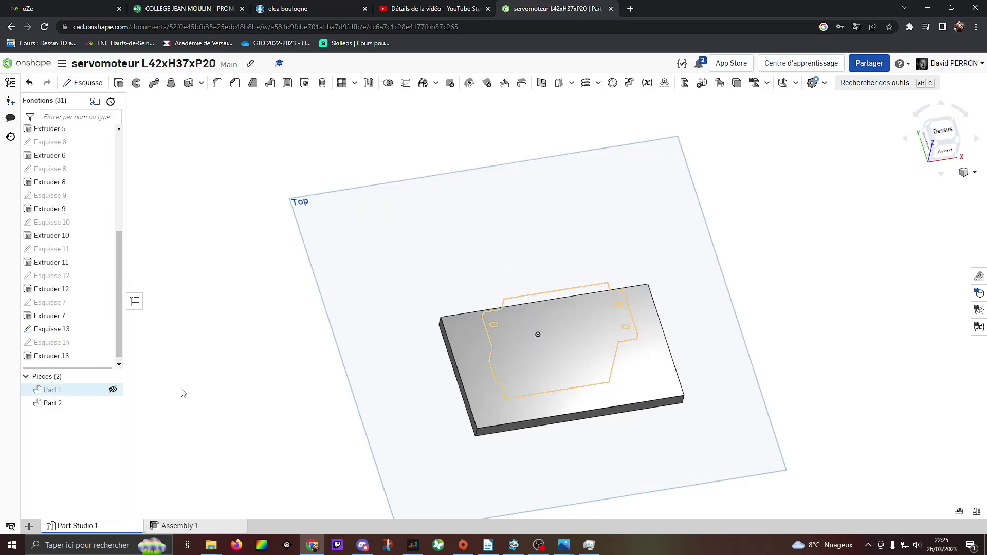
pyautogui.moveTo(184, 392); pyautogui.dragTo(643, 365, button='right')
pyautogui.click(643, 365)
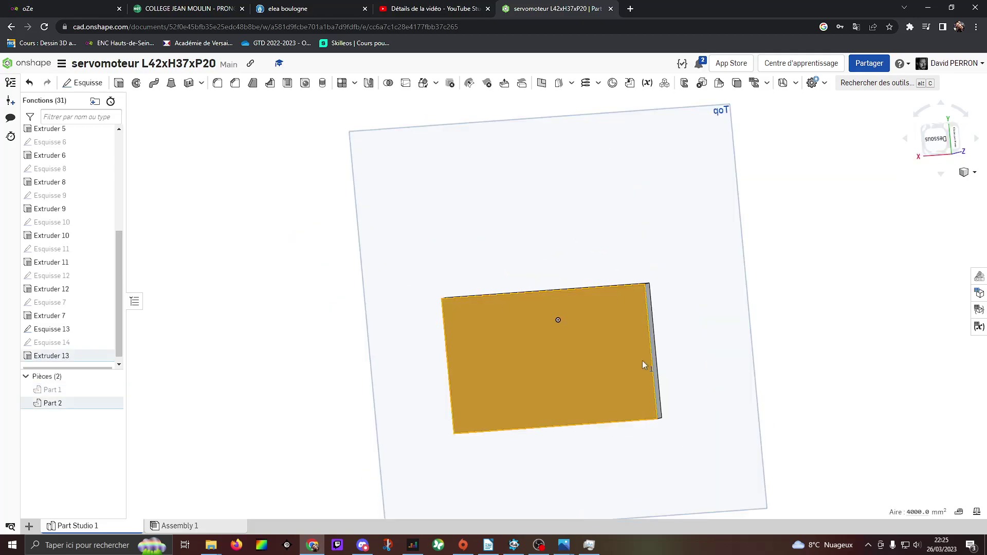
pyautogui.click(934, 143)
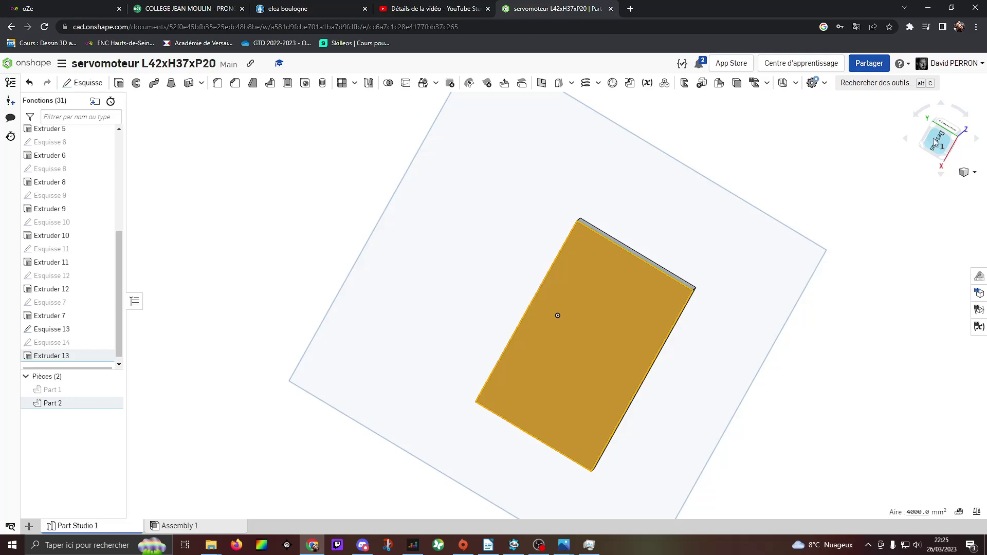
pyautogui.click(82, 83)
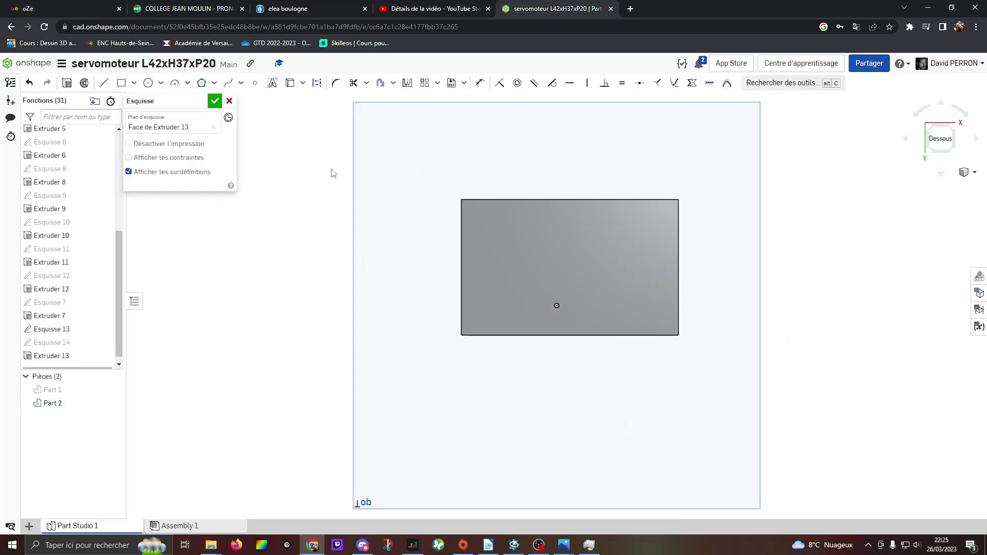
pyautogui.press('g')
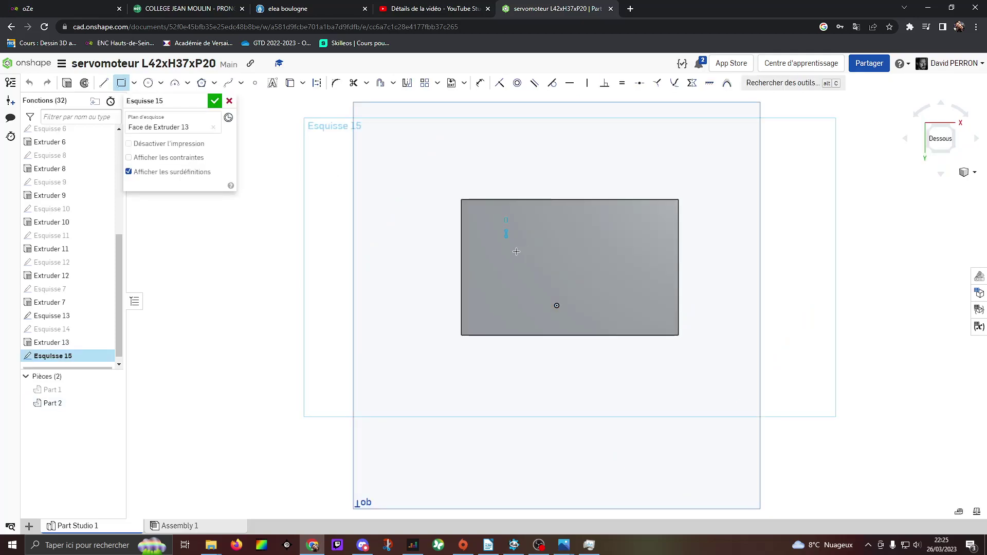
pyautogui.moveTo(506, 231); pyautogui.dragTo(622, 288)
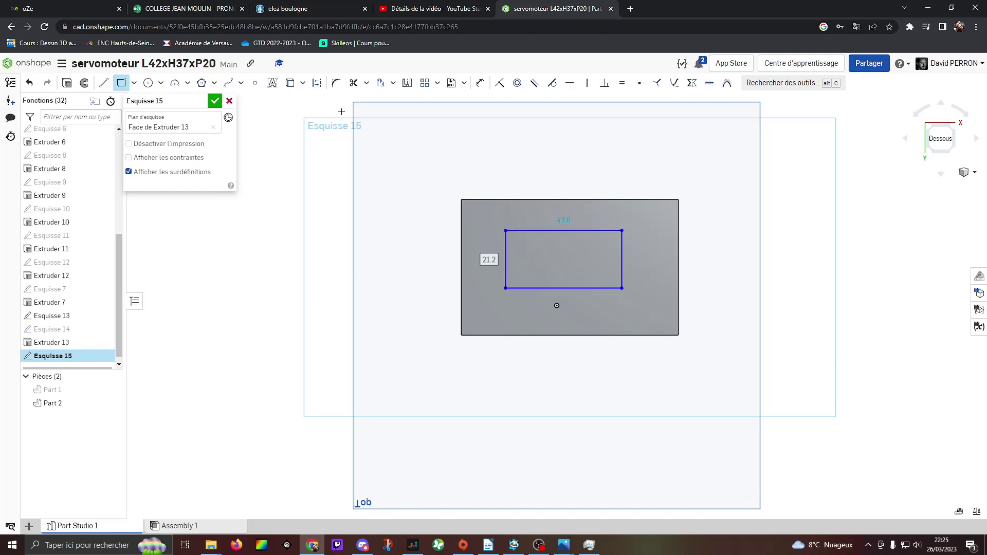
# - Dimension the inner rectangle to 43 mm wide and 21 mm high
pyautogui.click(480, 84)
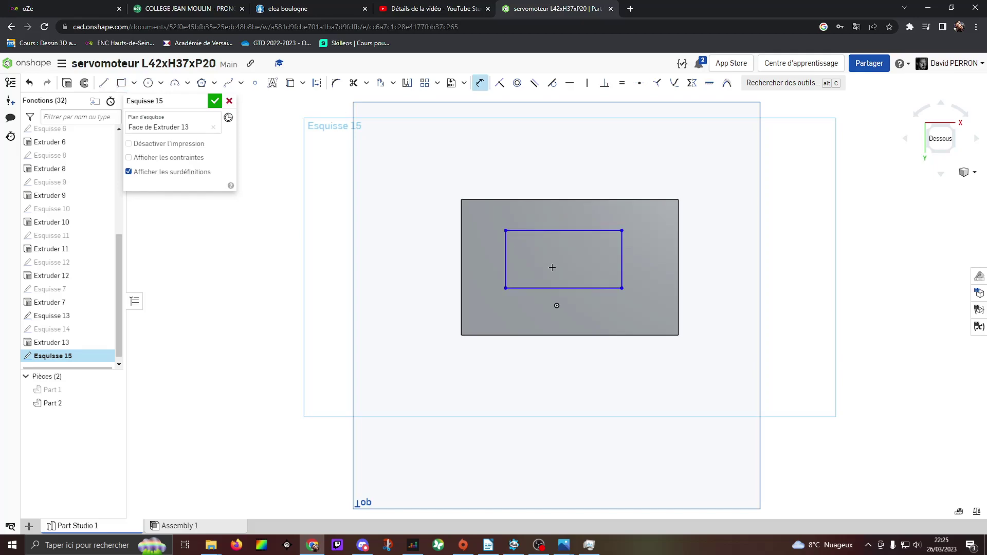
pyautogui.click(554, 230)
pyautogui.click(556, 217)
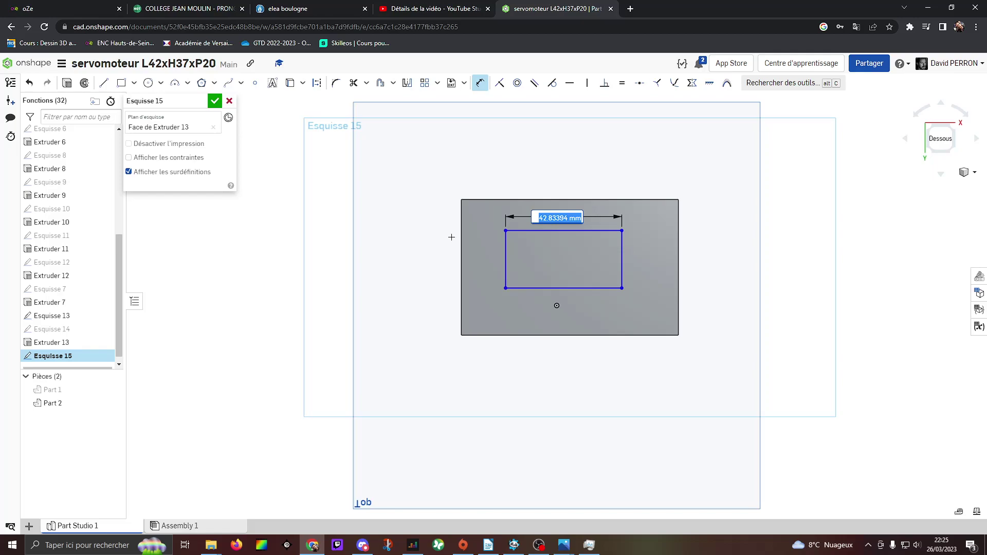
pyautogui.write('43')
pyautogui.press('Return')
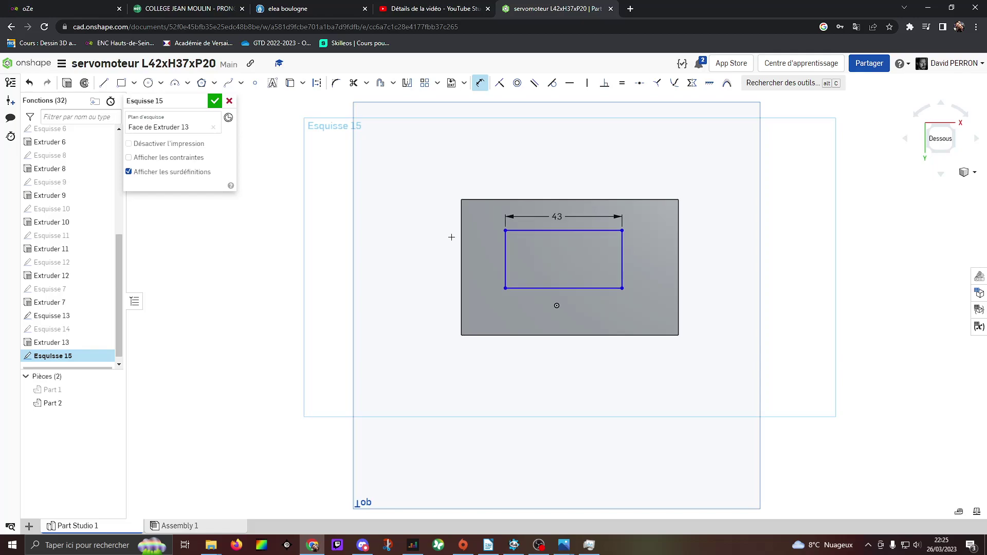
pyautogui.click(507, 260)
pyautogui.click(451, 268)
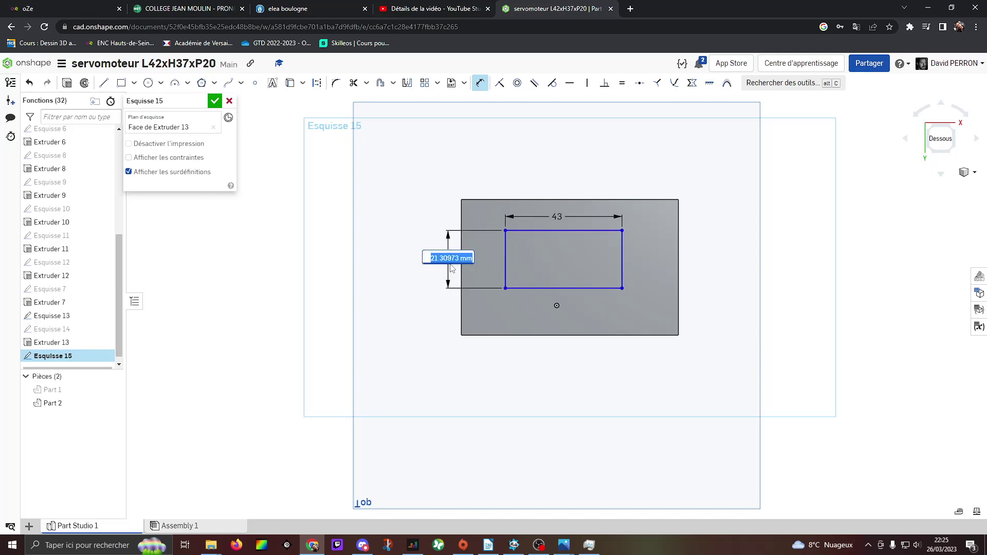
pyautogui.write('21')
pyautogui.press('Return')
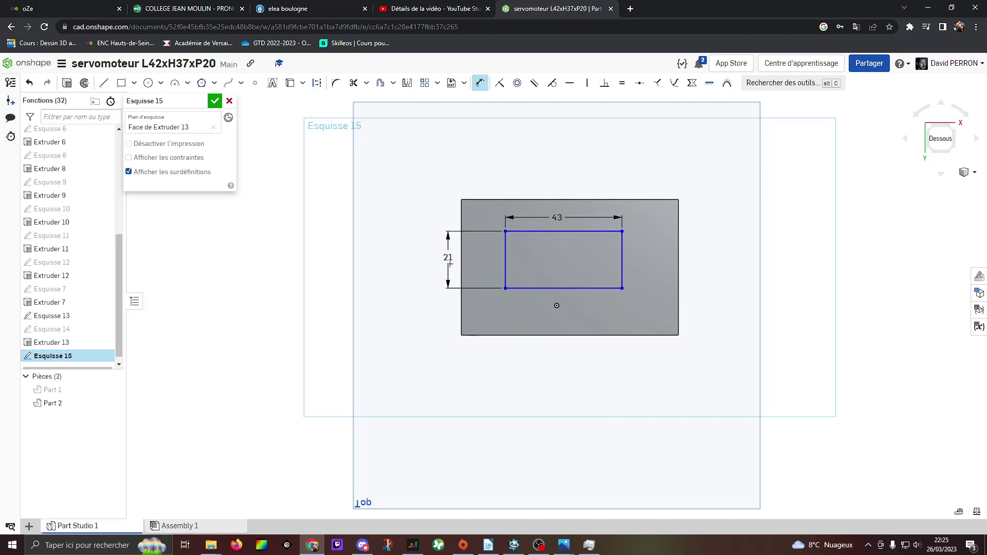
# - Position the inner rectangle 15 mm from the plate's left edge and 10 mm from its upper edge
pyautogui.click(505, 256)
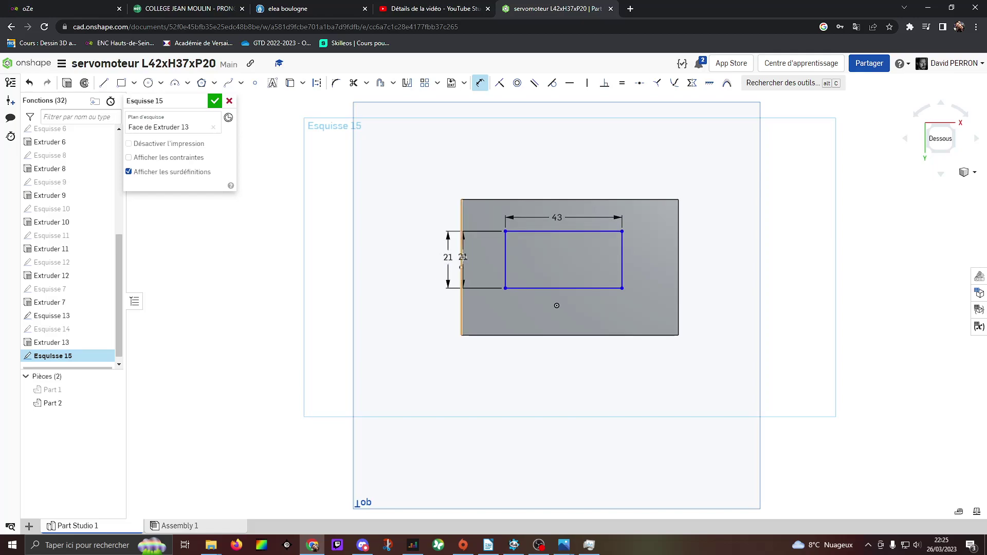
pyautogui.click(462, 257)
pyautogui.click(483, 374)
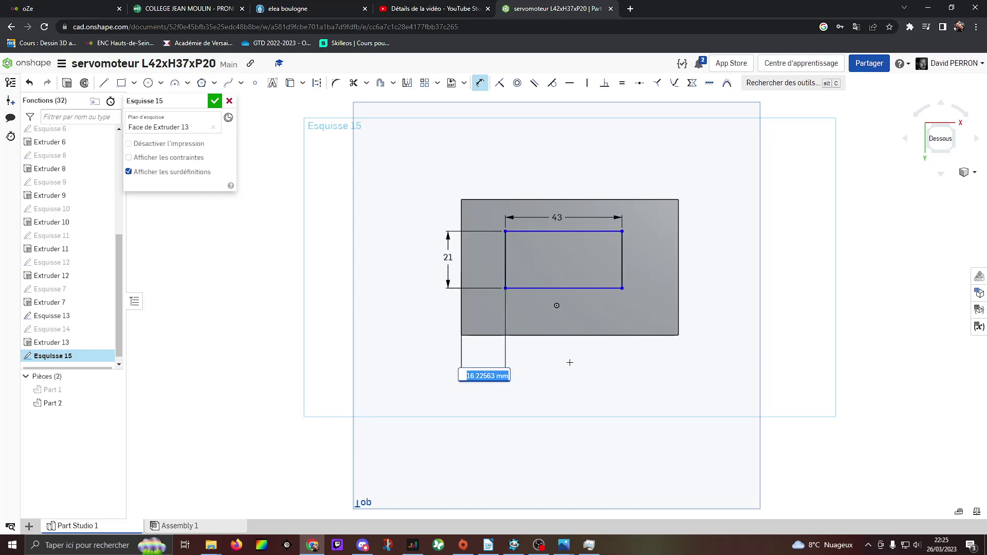
pyautogui.write('16.2')
pyautogui.press('Return')
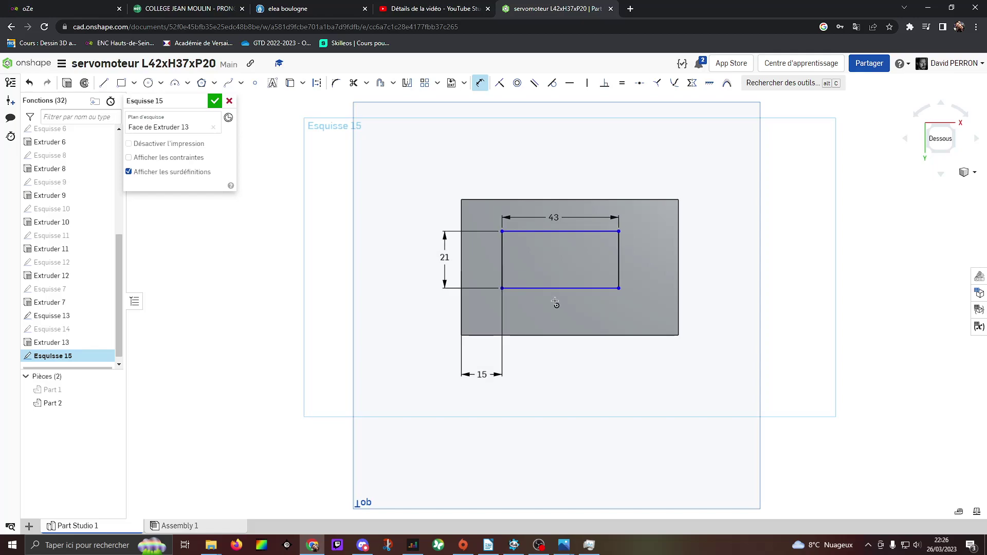
pyautogui.click(438, 220)
pyautogui.click(446, 215)
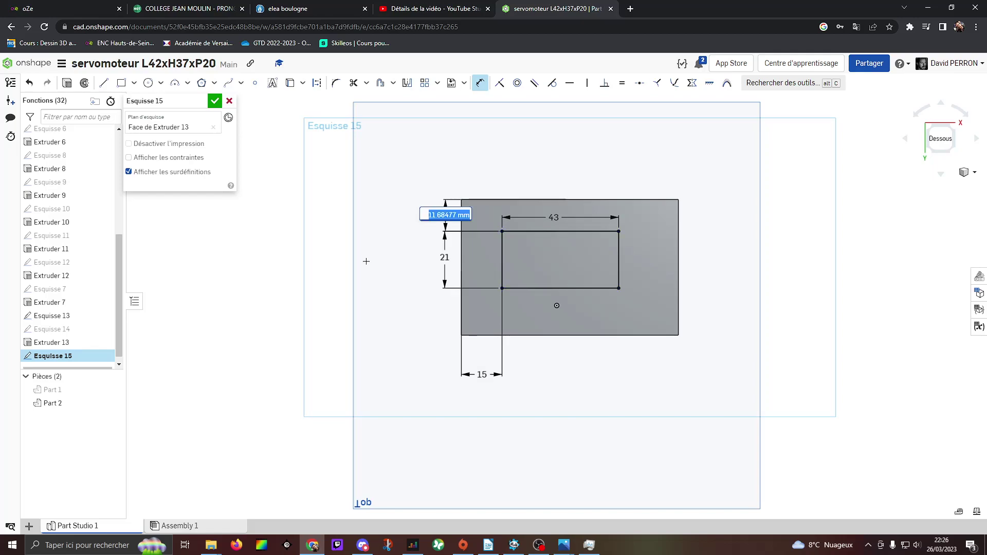
pyautogui.press('Return')
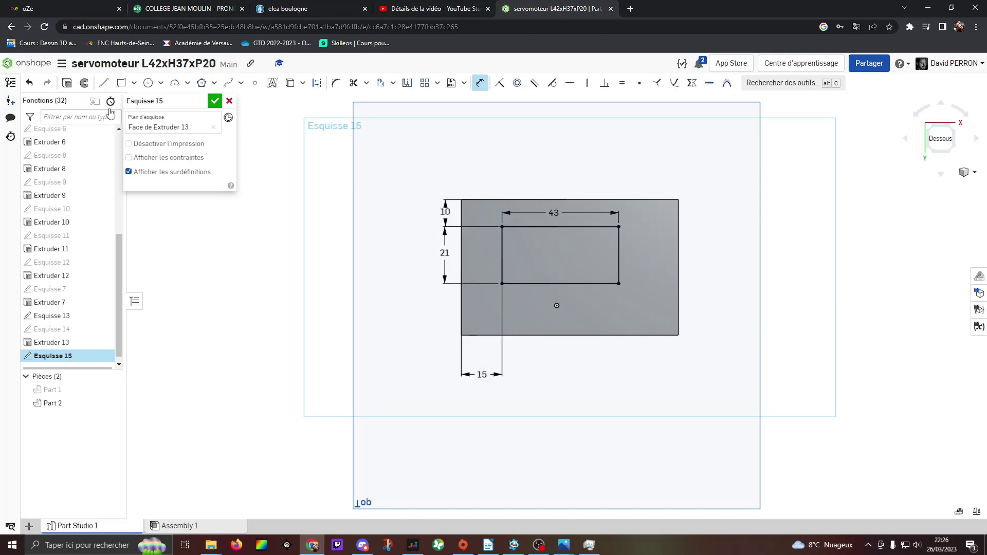
# - Cut the inner rectangle out of the plate with a 25 mm deep extrusion and check the opening against the servomotor
pyautogui.hotkey('shift', 'e')
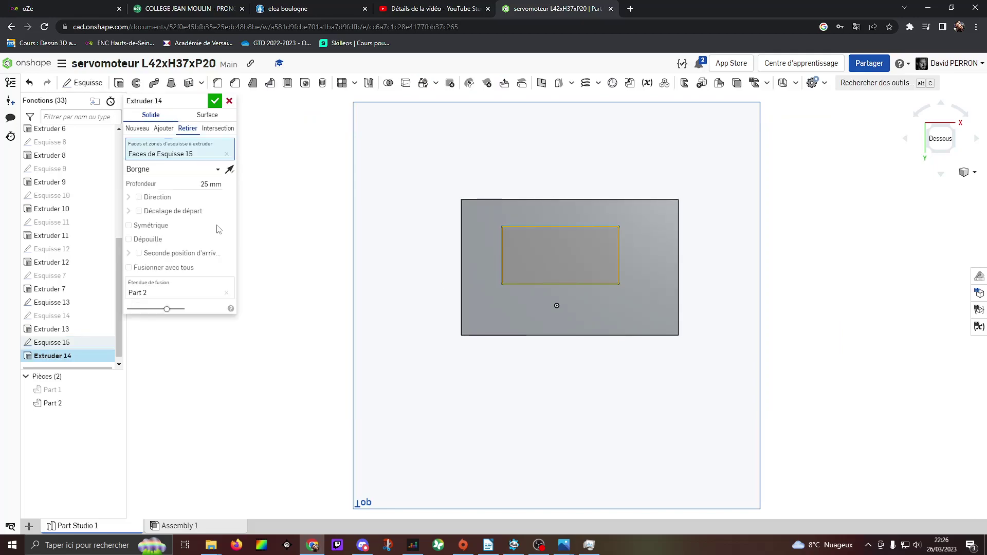
pyautogui.press('Return')
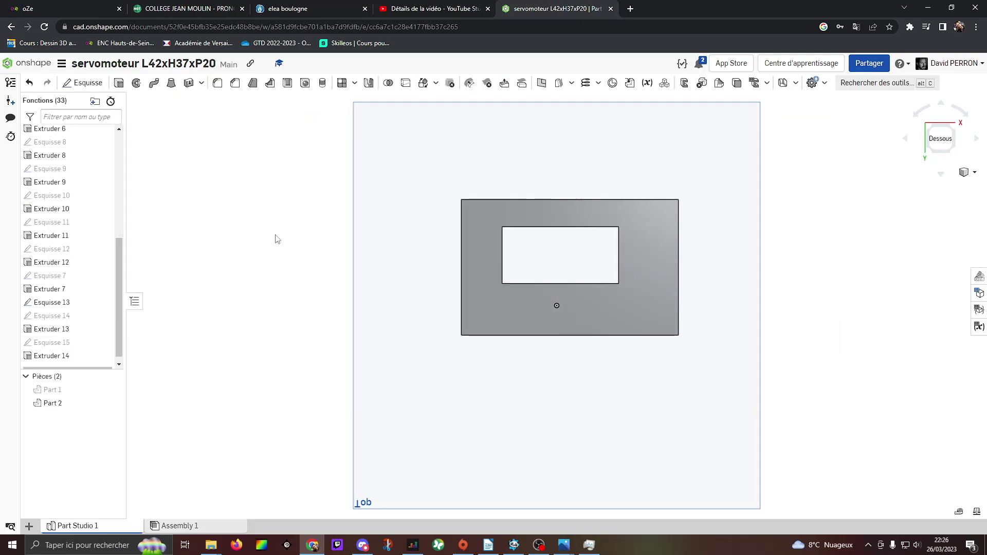
pyautogui.moveTo(276, 239); pyautogui.dragTo(232, 251, button='right')
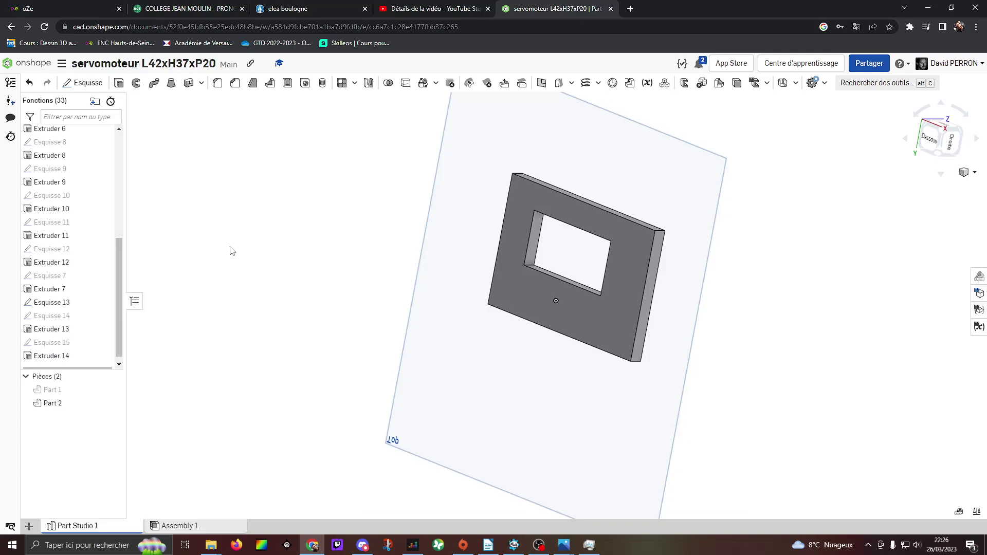
pyautogui.moveTo(232, 251); pyautogui.dragTo(200, 216, button='right')
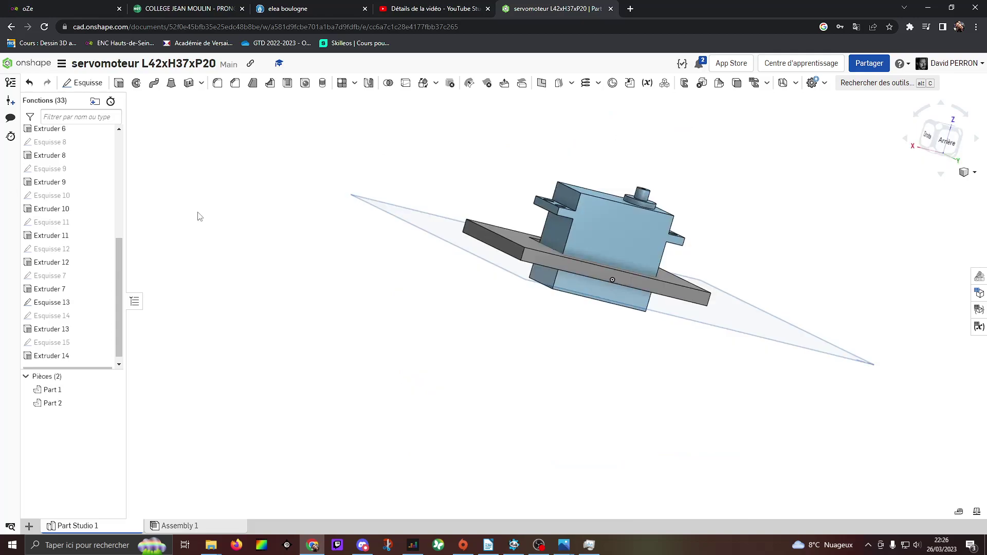
pyautogui.moveTo(199, 217); pyautogui.dragTo(197, 278, button='right')
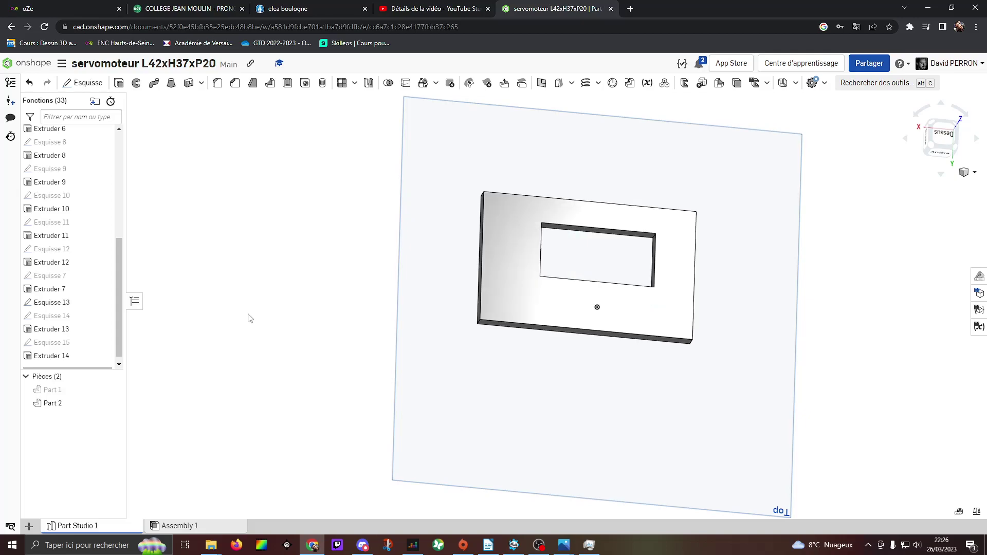
pyautogui.scroll(2, 510, 313)
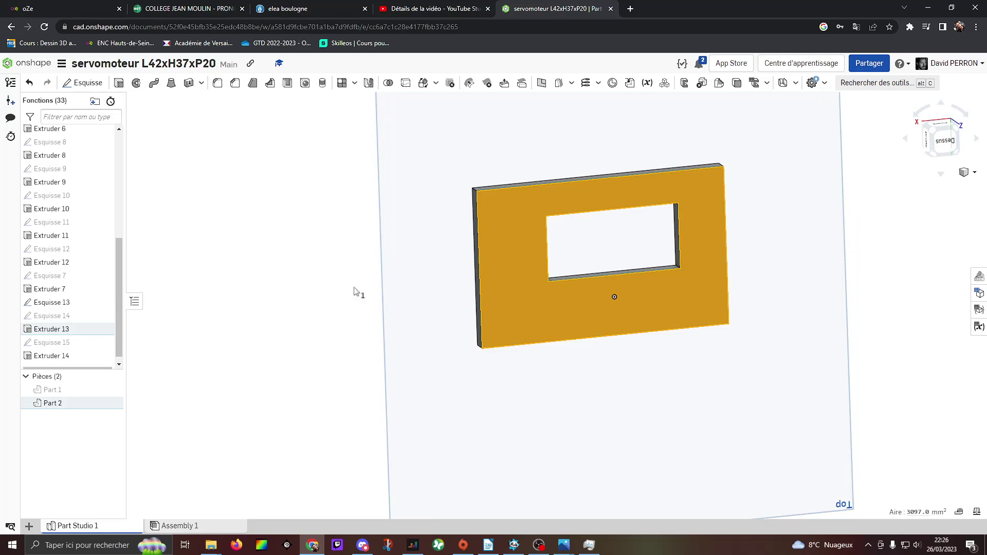
# - Sketch a rectangle 80 mm wide and about 6 mm high along the lower edge of the plate's underside face
pyautogui.click(535, 299)
pyautogui.moveTo(535, 299); pyautogui.dragTo(396, 331, button='right')
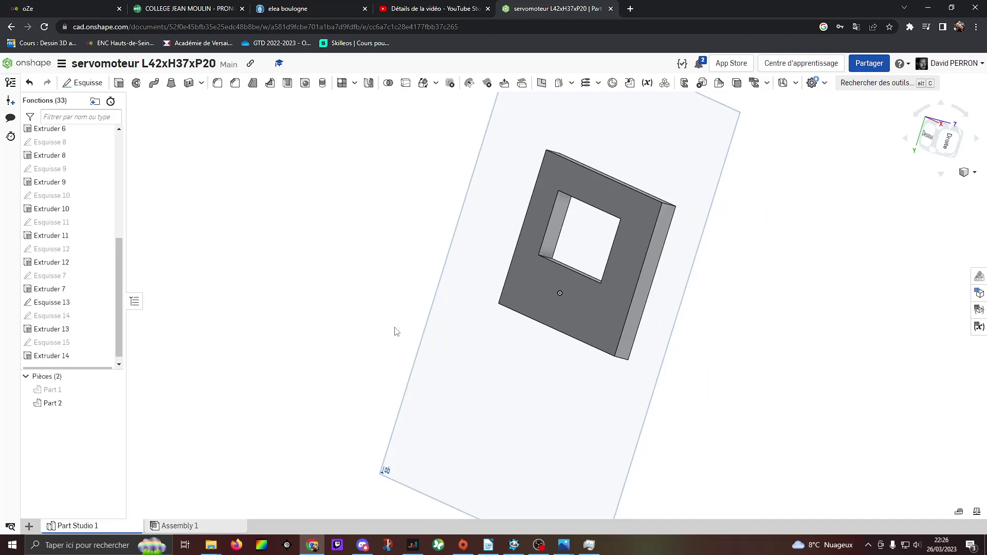
pyautogui.click(529, 283)
pyautogui.click(931, 138)
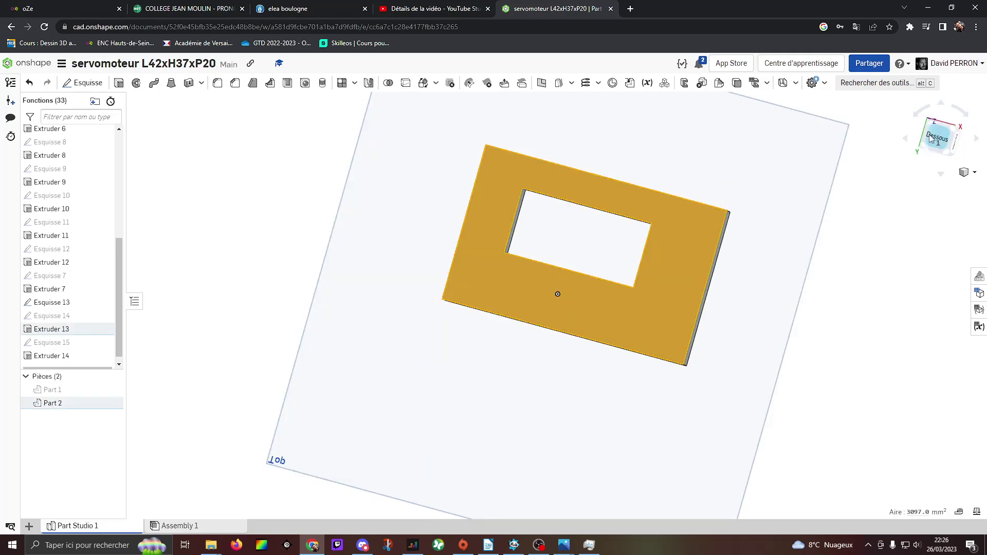
pyautogui.hotkey('shift', 's')
pyautogui.press('g')
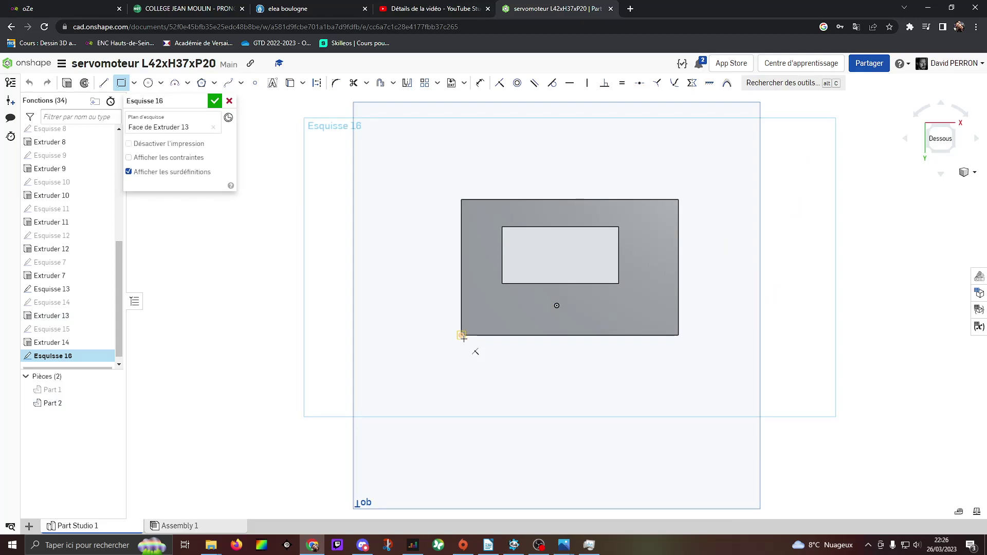
pyautogui.moveTo(461, 335); pyautogui.dragTo(678, 319)
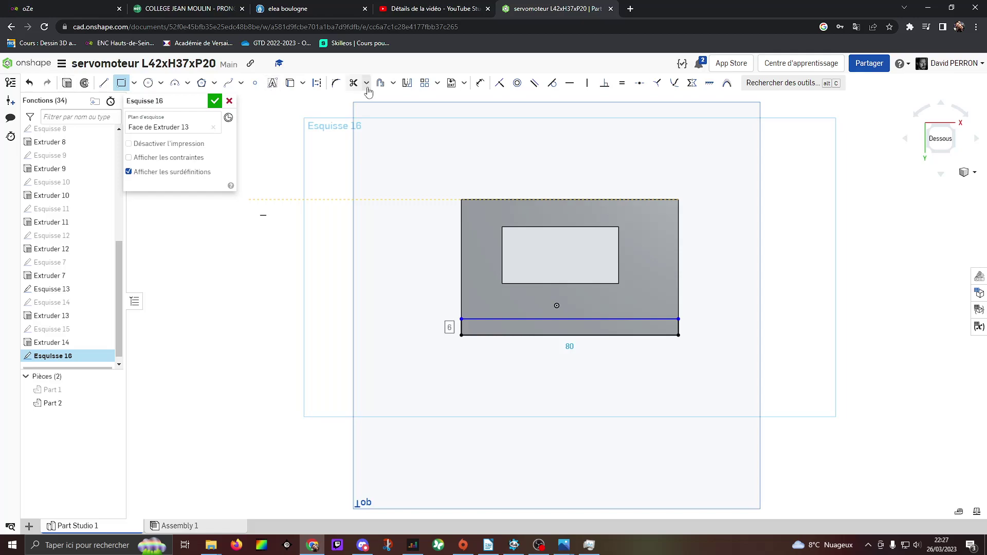
# - Dimension the strip rectangle's height to 5 mm
pyautogui.click(478, 83)
pyautogui.click(430, 327)
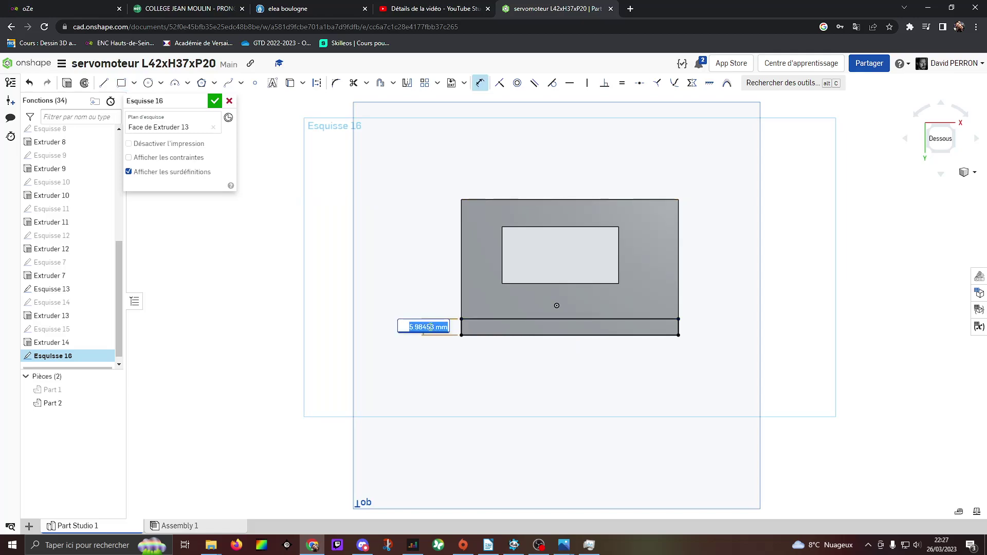
pyautogui.write('5')
pyautogui.press('Return')
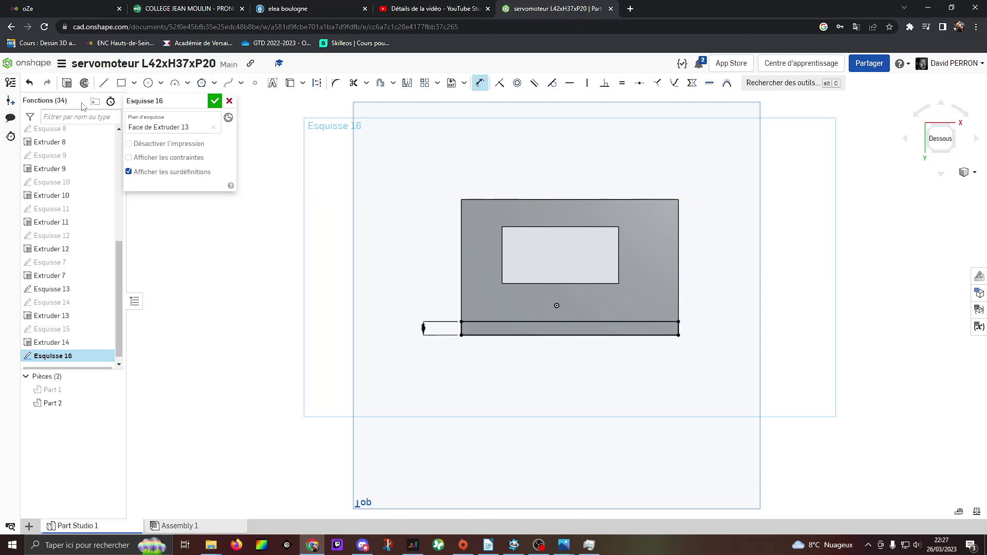
# - Extrude the strip 20 mm outward from the plate, adding it to Part 2 as a flange
pyautogui.hotkey('shift', 'e')
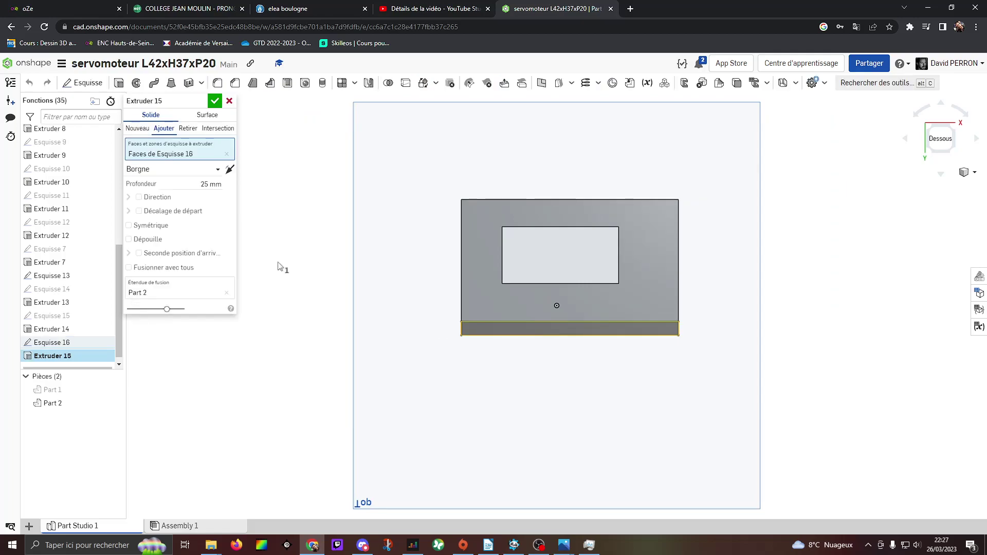
pyautogui.hotkey('shift', '7')
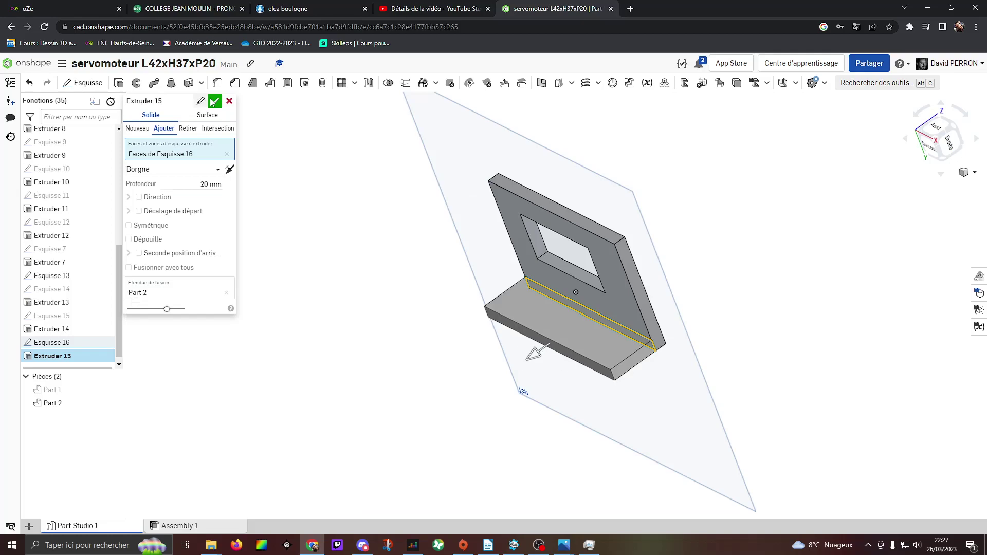
pyautogui.click(214, 101)
# - Sketch two circles side by side on the flange's inner face, about 11 mm and 9.5 mm in diameter
pyautogui.moveTo(288, 231); pyautogui.dragTo(333, 358, button='right')
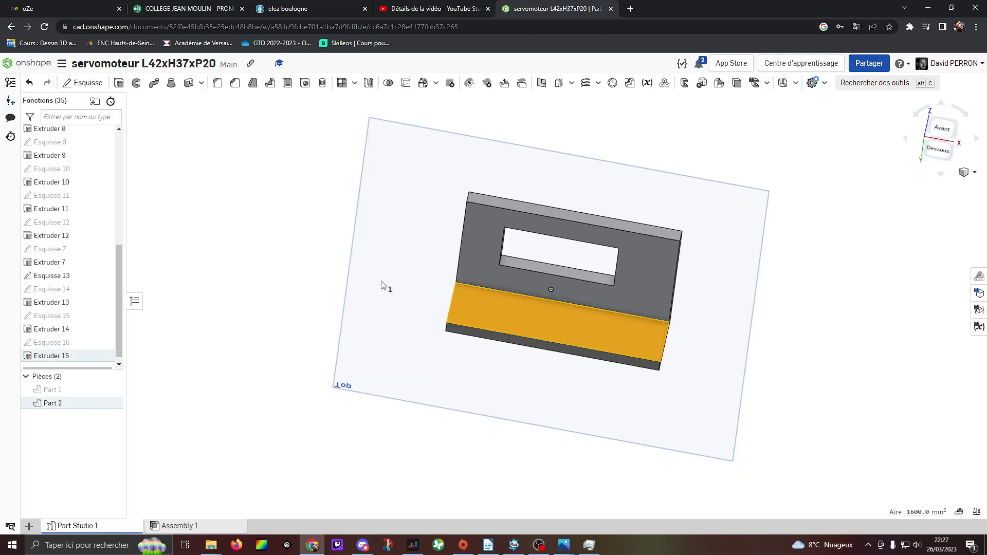
pyautogui.hotkey('shift', 's')
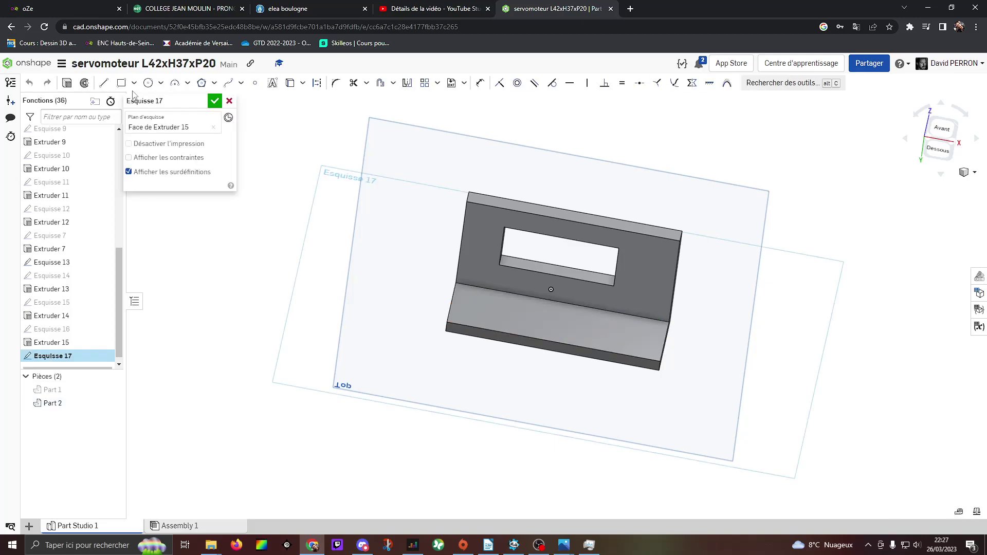
pyautogui.press('c')
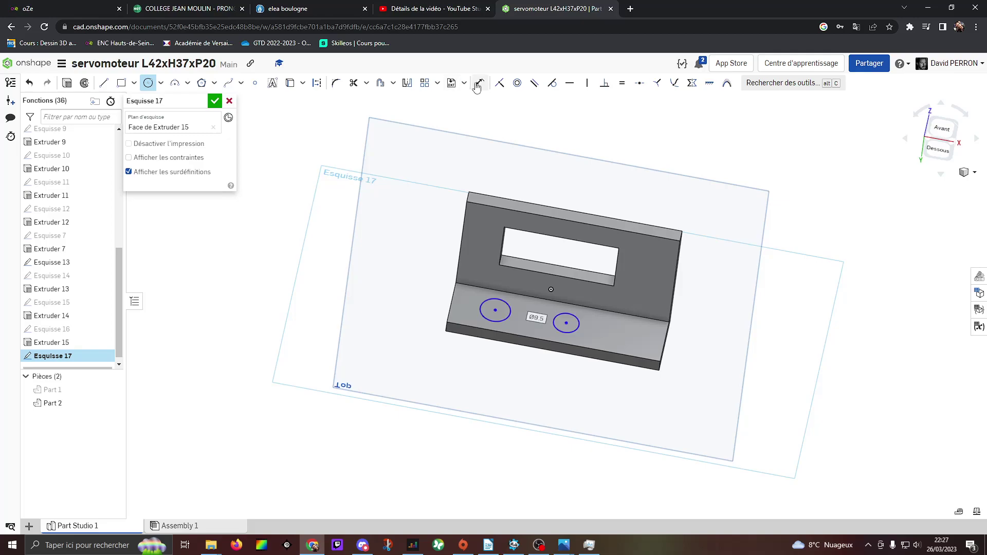
# - Dimension both circles on the flange to a diameter of 3.5 mm
pyautogui.click(478, 84)
pyautogui.click(495, 307)
pyautogui.click(481, 365)
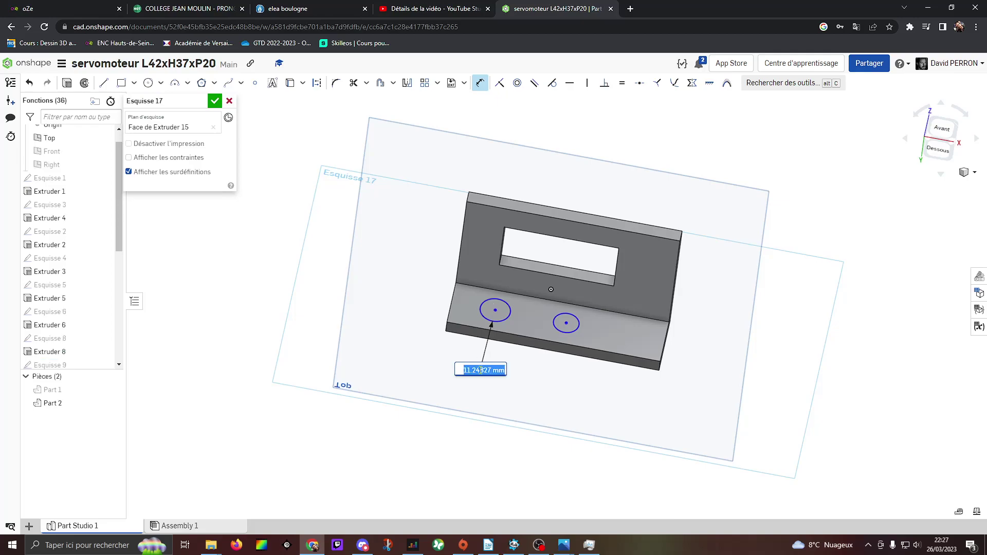
pyautogui.write('3.5')
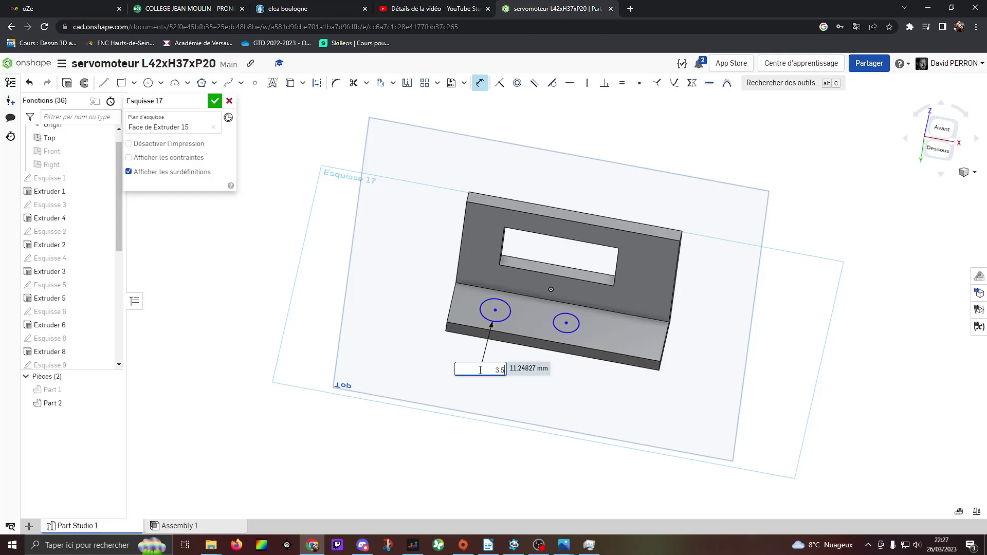
pyautogui.press('Return')
pyautogui.scroll(5, 538, 319)
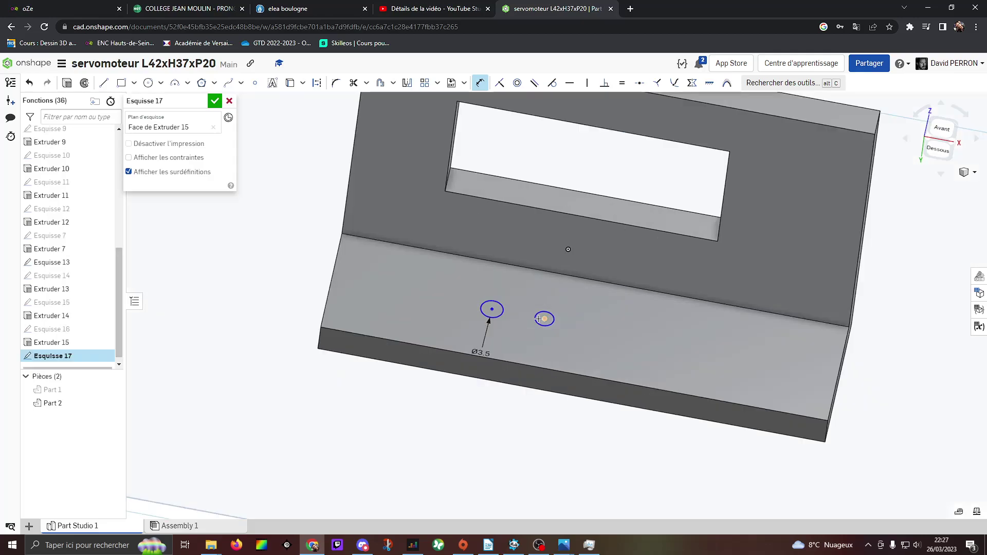
pyautogui.click(538, 319)
pyautogui.scroll(3, 538, 318)
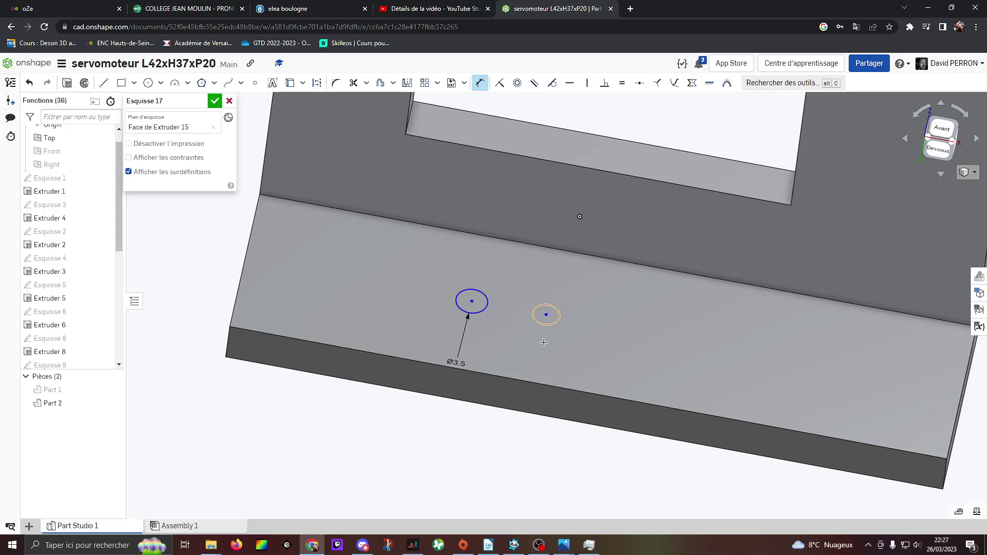
pyautogui.click(546, 325)
pyautogui.click(506, 452)
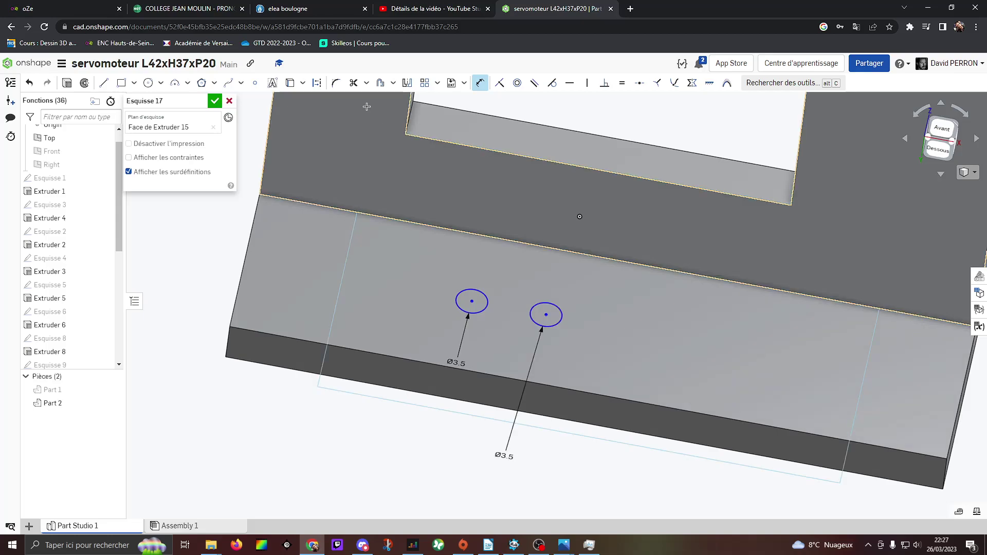
# - Set the distance between the two circle centers to 10 mm
pyautogui.click(472, 300)
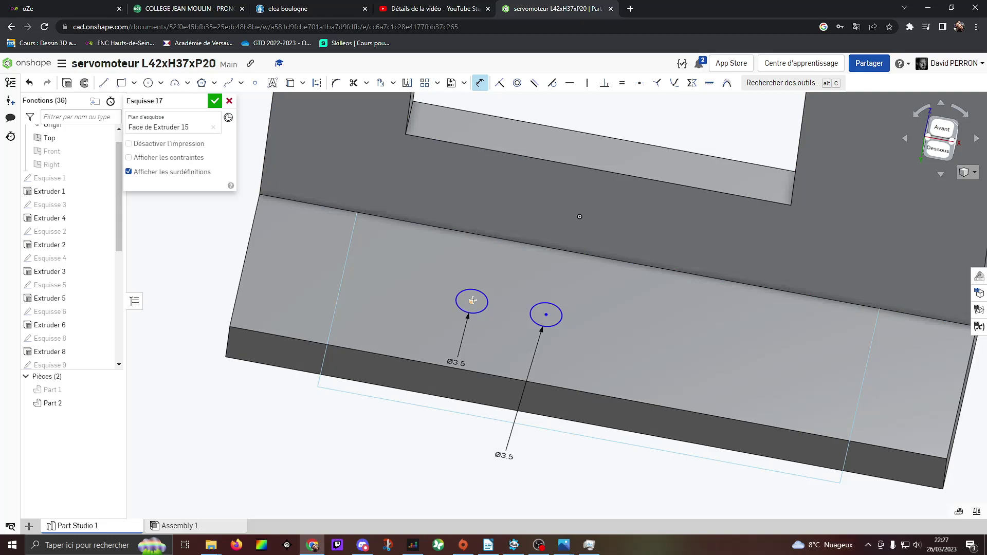
pyautogui.click(546, 314)
pyautogui.click(468, 468)
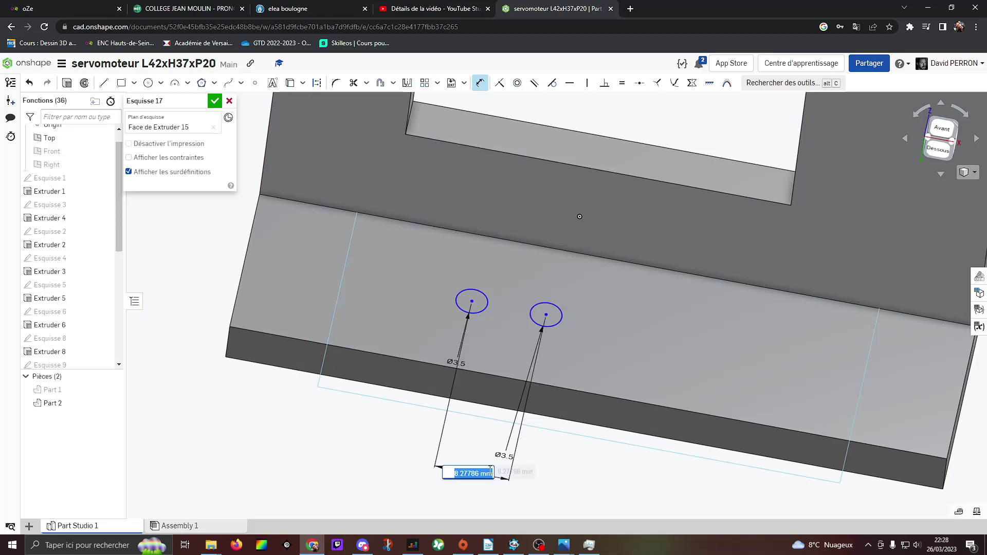
pyautogui.write('8.3')
pyautogui.press('Return')
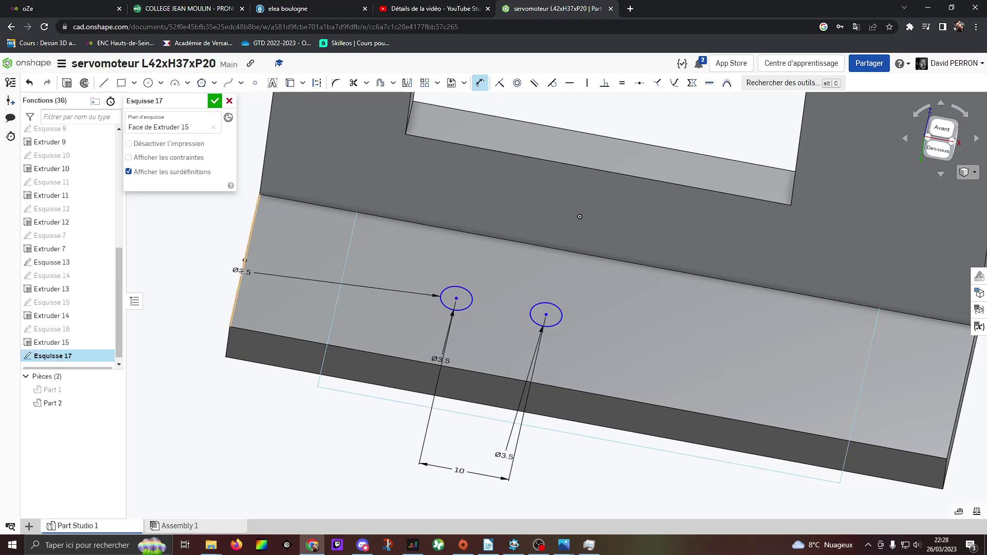
# - Dimension the distance from the flange's left edge to the near side of the left circle as 20 mm
pyautogui.click(241, 271)
pyautogui.click(320, 474)
pyautogui.write('2')
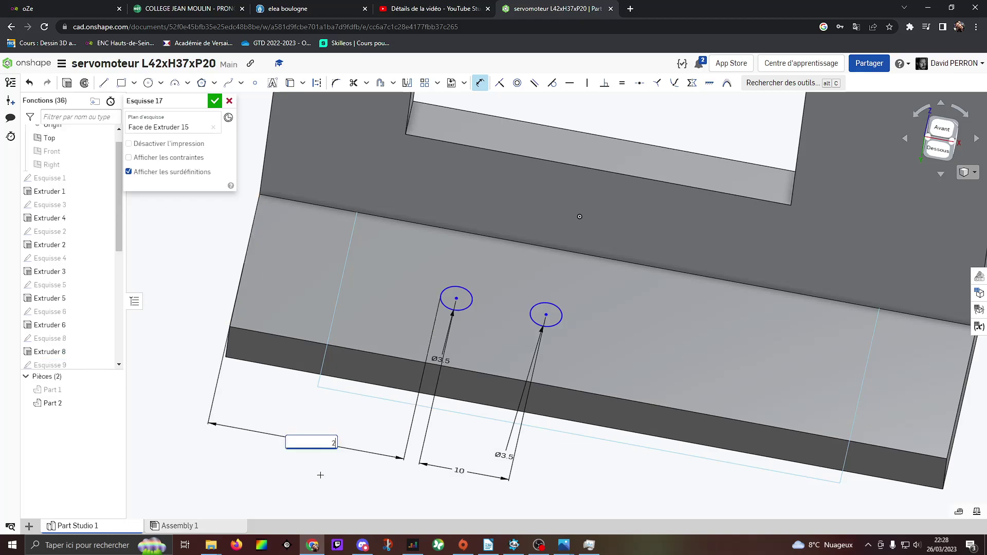
pyautogui.write('0')
pyautogui.press('Return')
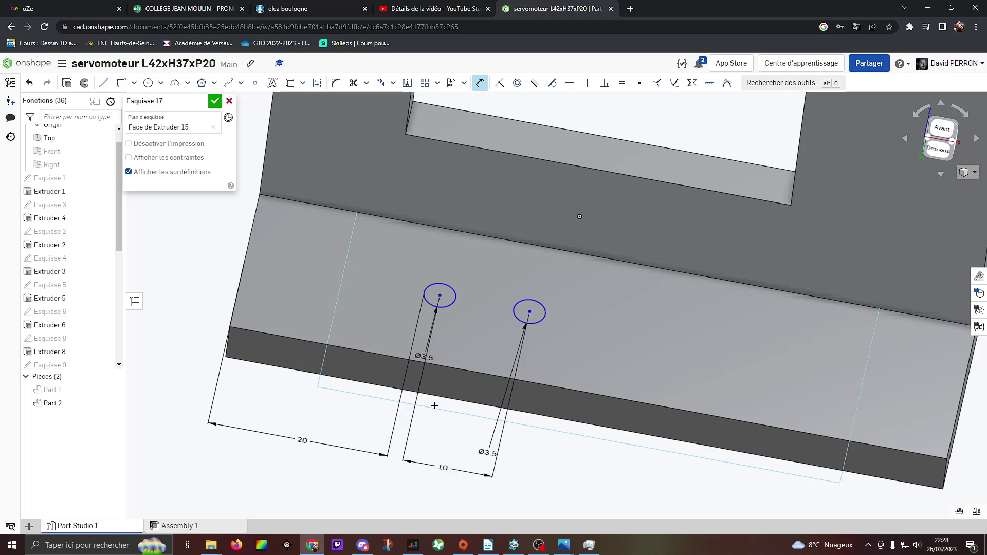
# - Position the left circle's center 10 mm from the flange's outer long edge
pyautogui.click(456, 369)
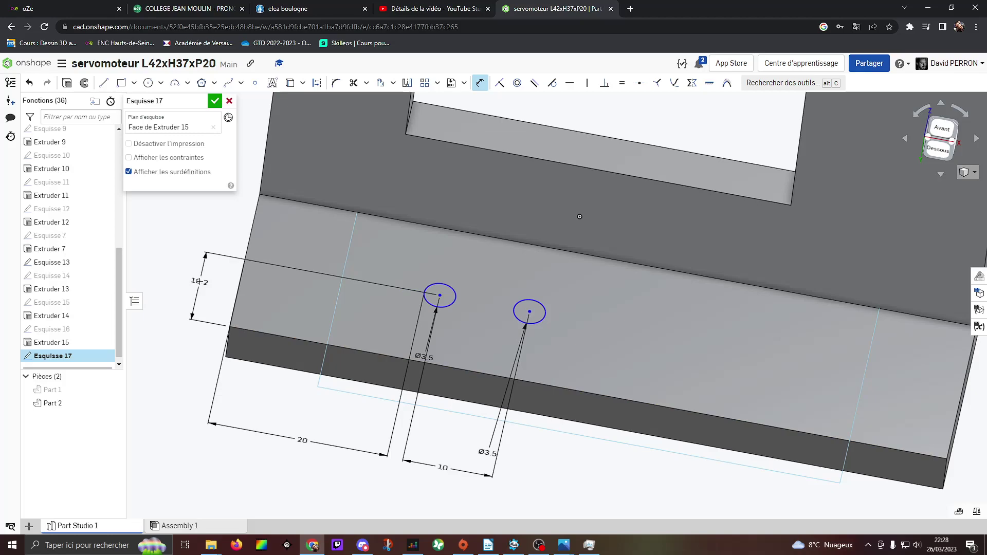
pyautogui.click(194, 285)
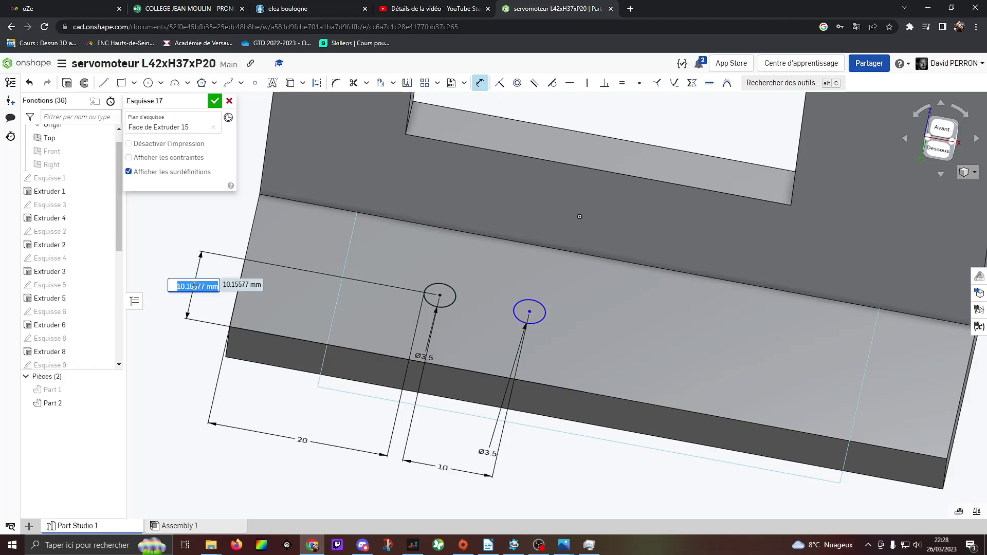
pyautogui.write('10')
pyautogui.press('Return')
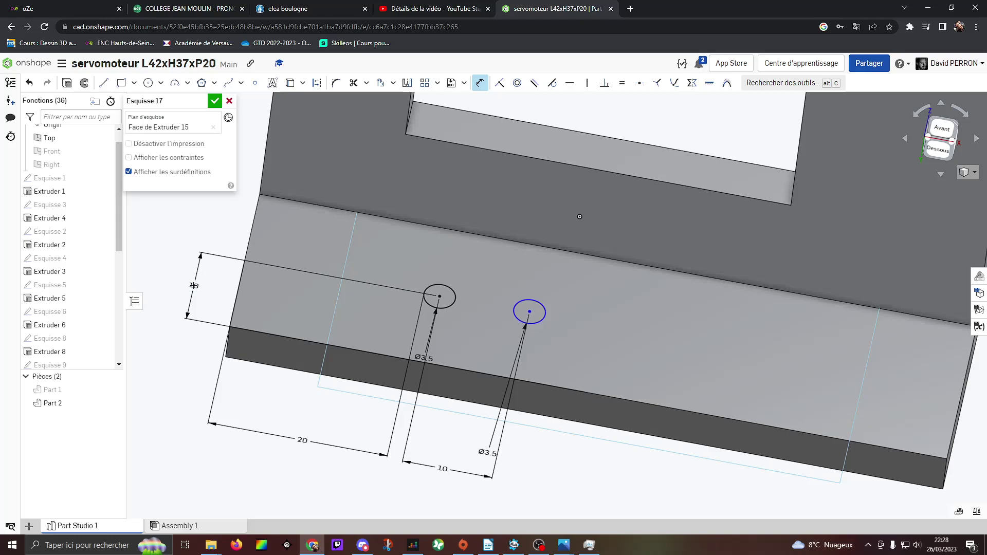